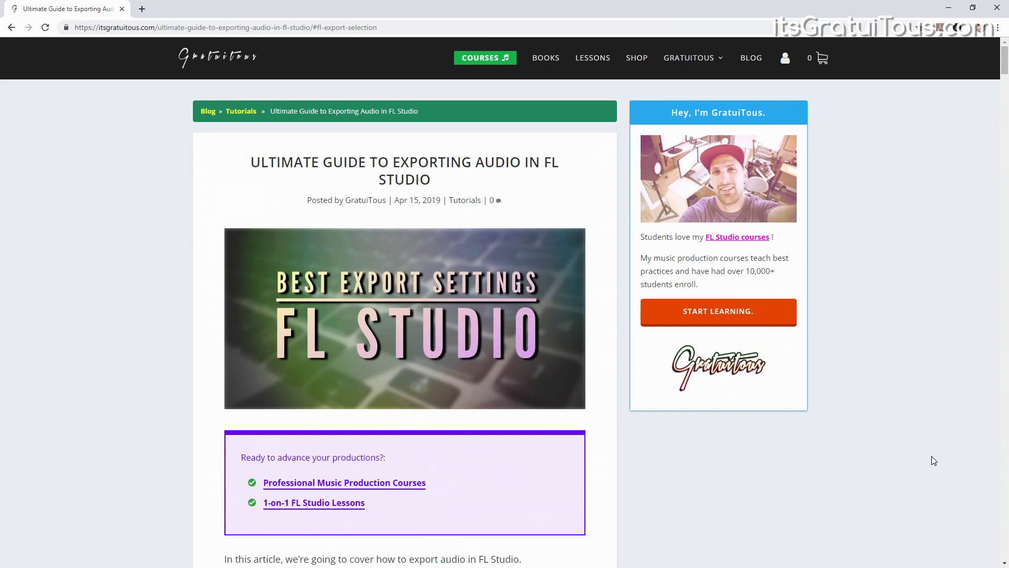
# Scroll down through the blog article's introduction and navigation on exporting from FL Studio
pyautogui.scroll(-3, 875, 483)
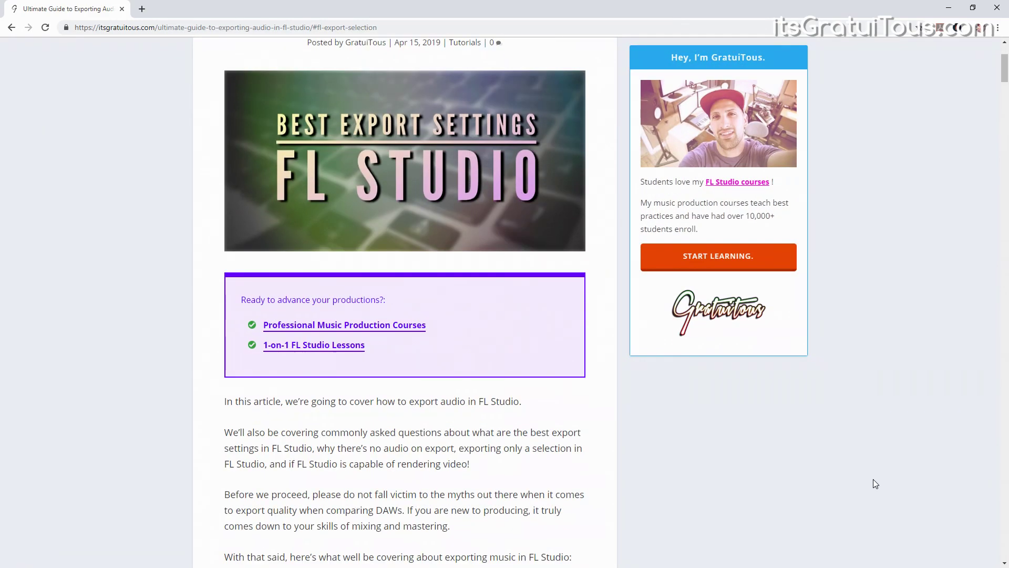
pyautogui.scroll(-3, 875, 484)
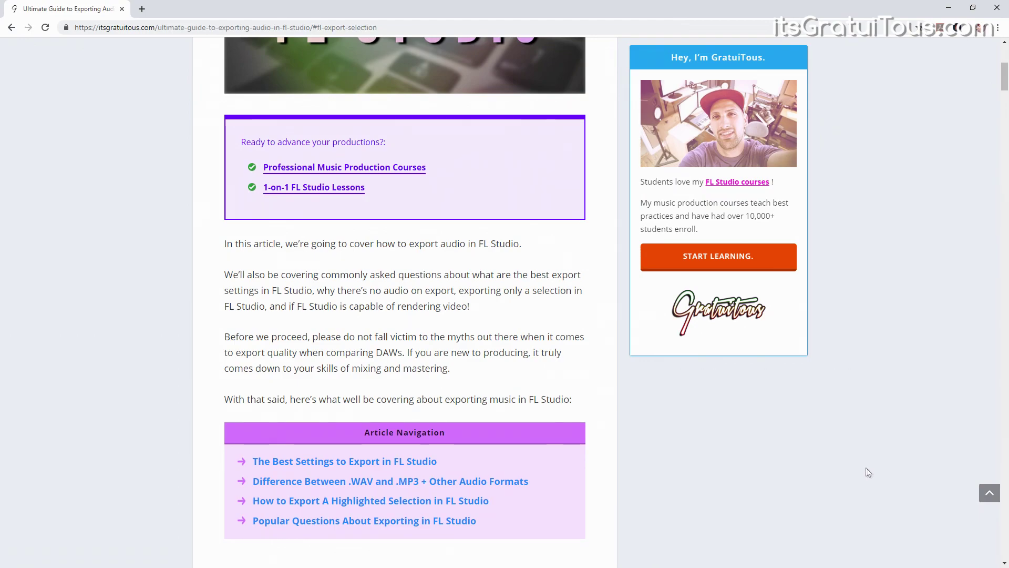
pyautogui.scroll(-2, 866, 472)
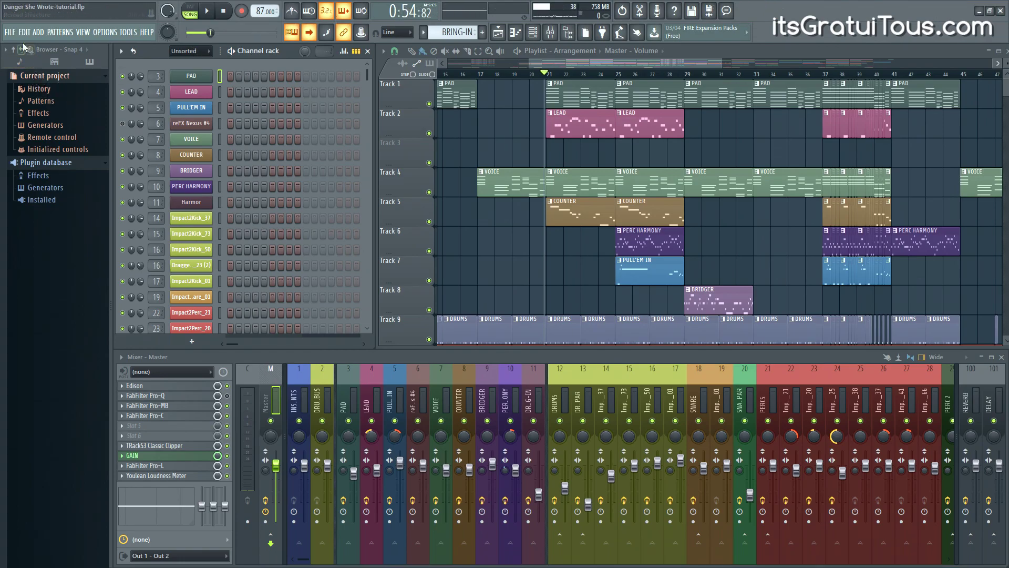
pyautogui.click(10, 32)
pyautogui.moveTo(39, 122)
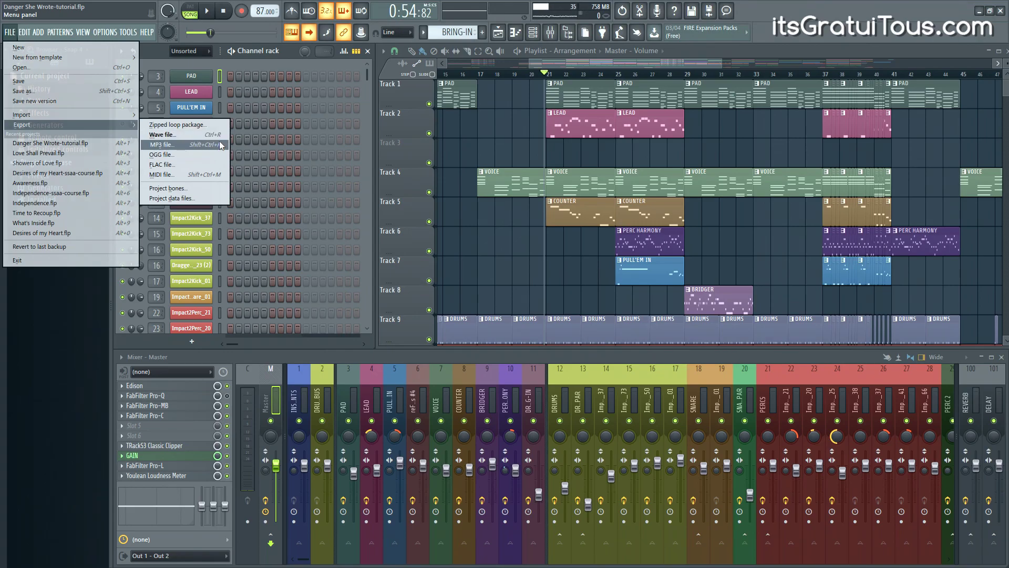
pyautogui.click(279, 62)
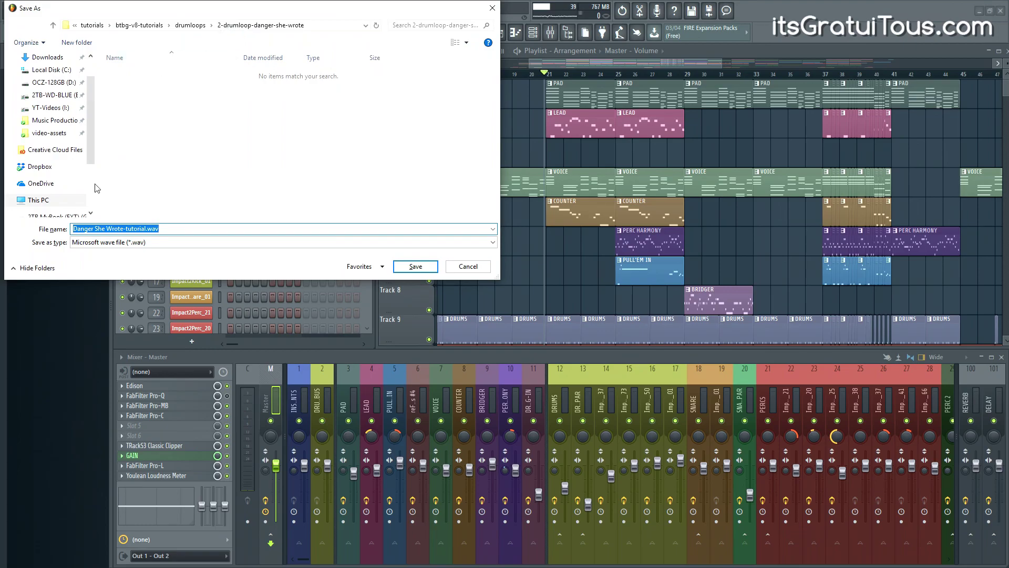
pyautogui.press('Escape')
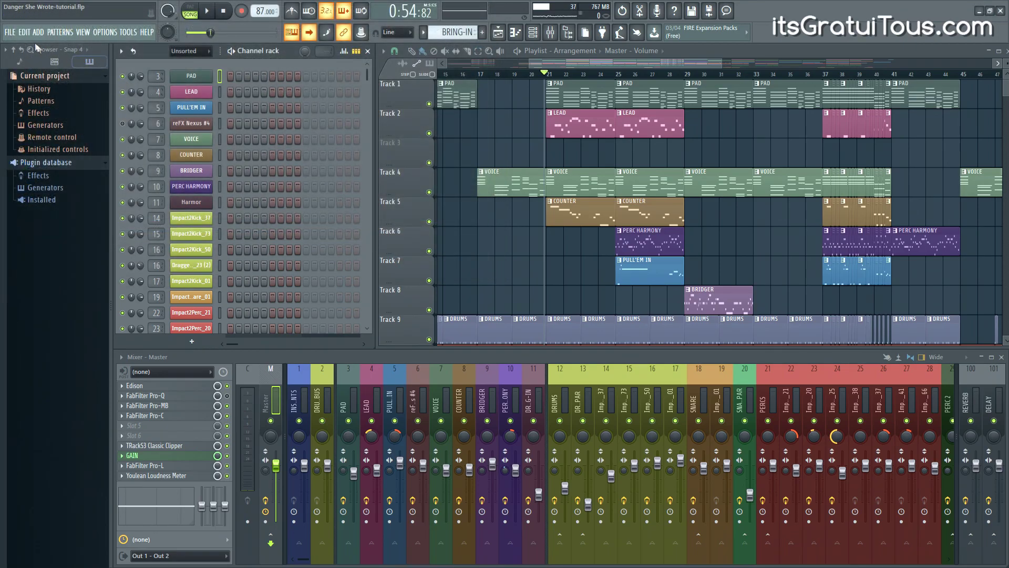
# Show the FILE menu's Export choices: Wave, MP3, OGG, FLAC and MIDI
pyautogui.click(10, 32)
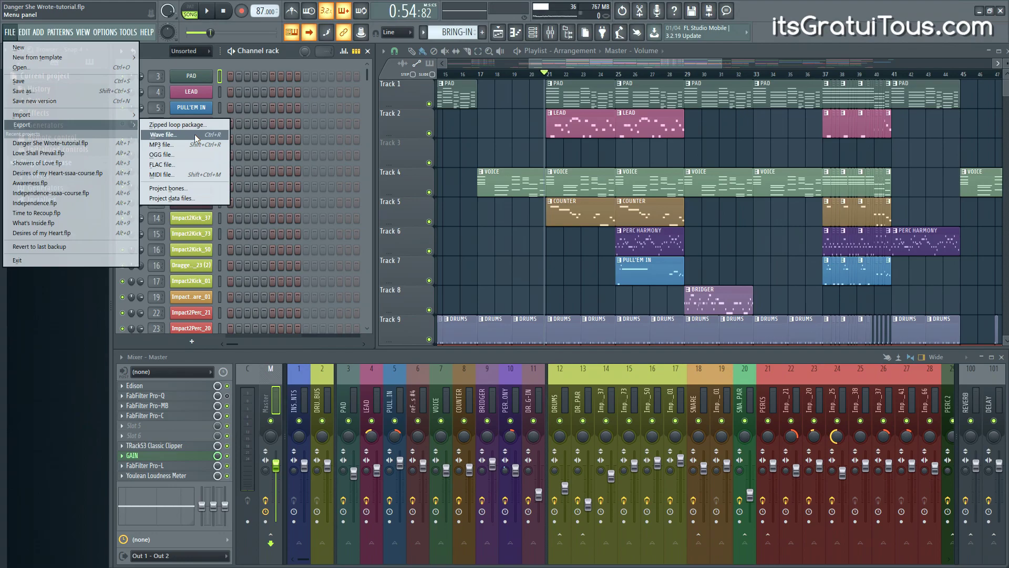
# Export as Danger She Wrote-tutorial.wav and check the render Mode, keeping Full song
pyautogui.click(194, 134)
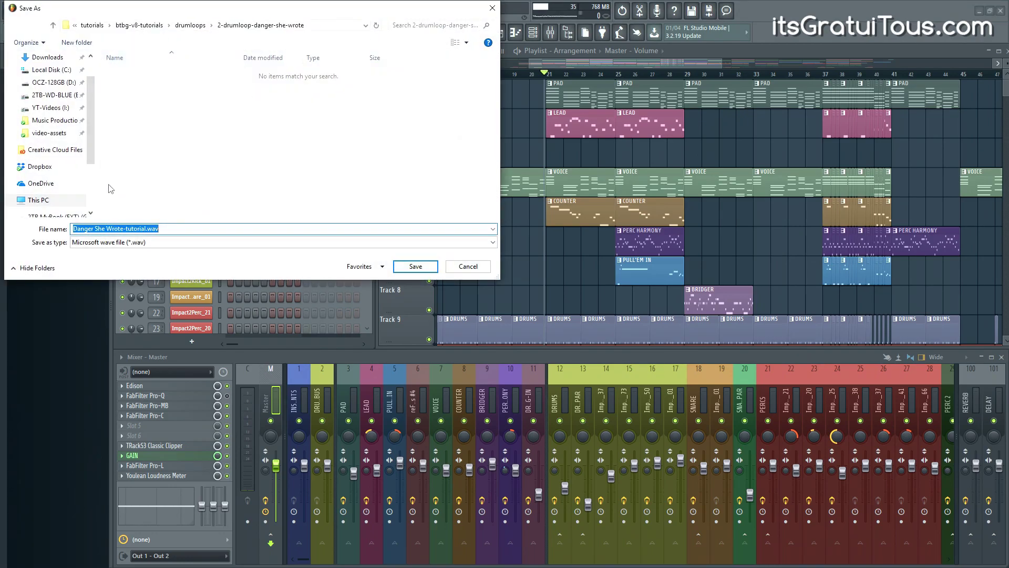
pyautogui.press('Return')
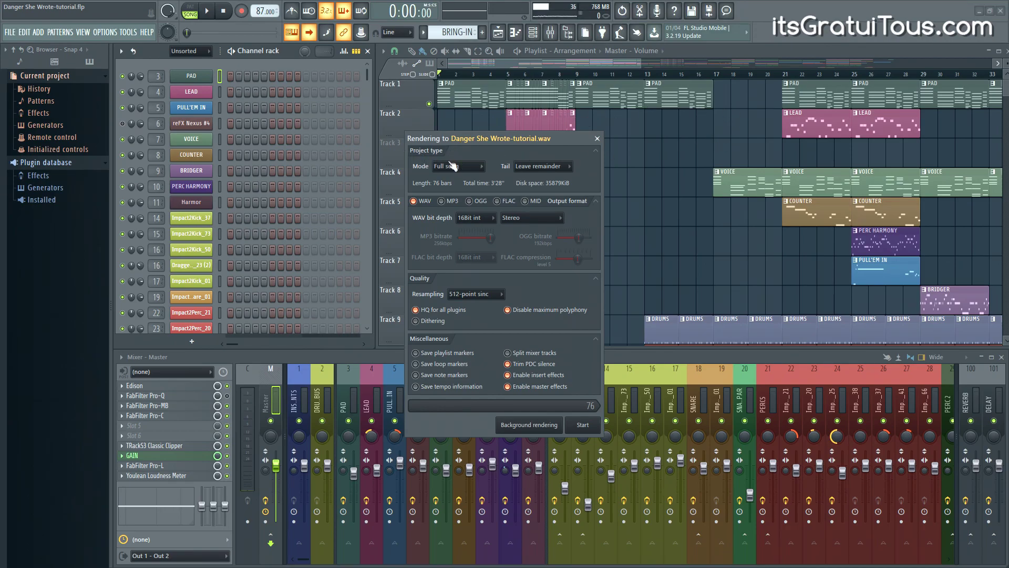
pyautogui.click(452, 166)
pyautogui.click(454, 178)
# Consult the online manual's export settings page, then close it
pyautogui.press('F1')
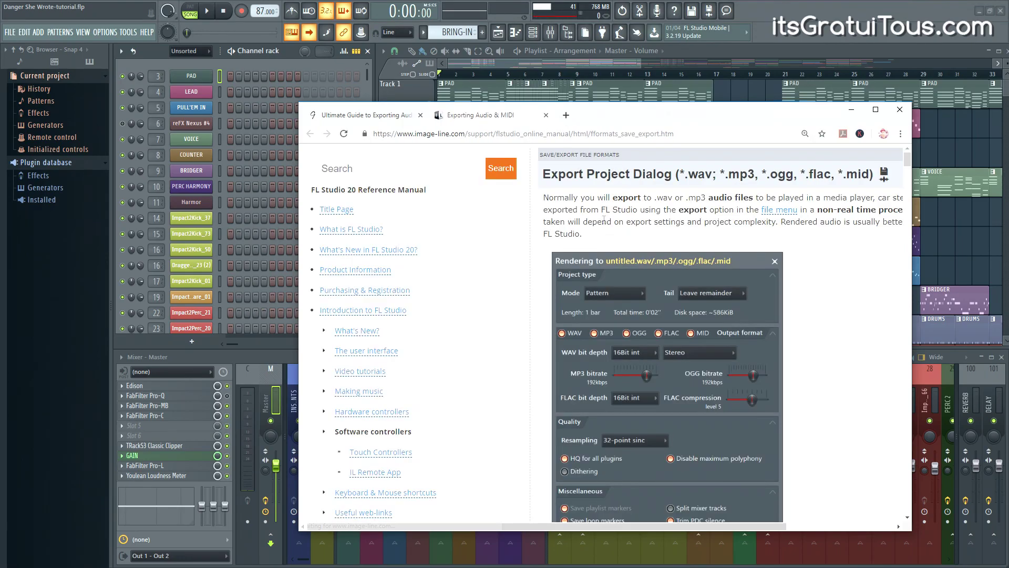
pyautogui.scroll(-5, 762, 230)
pyautogui.scroll(-3, 758, 226)
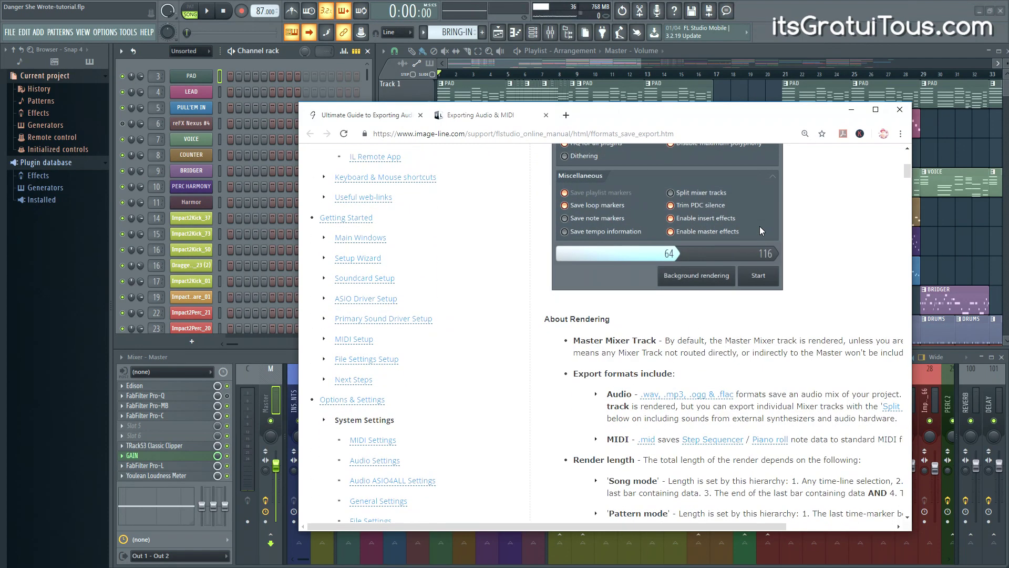
pyautogui.scroll(6, 747, 190)
pyautogui.hotkey('alt', 'F4')
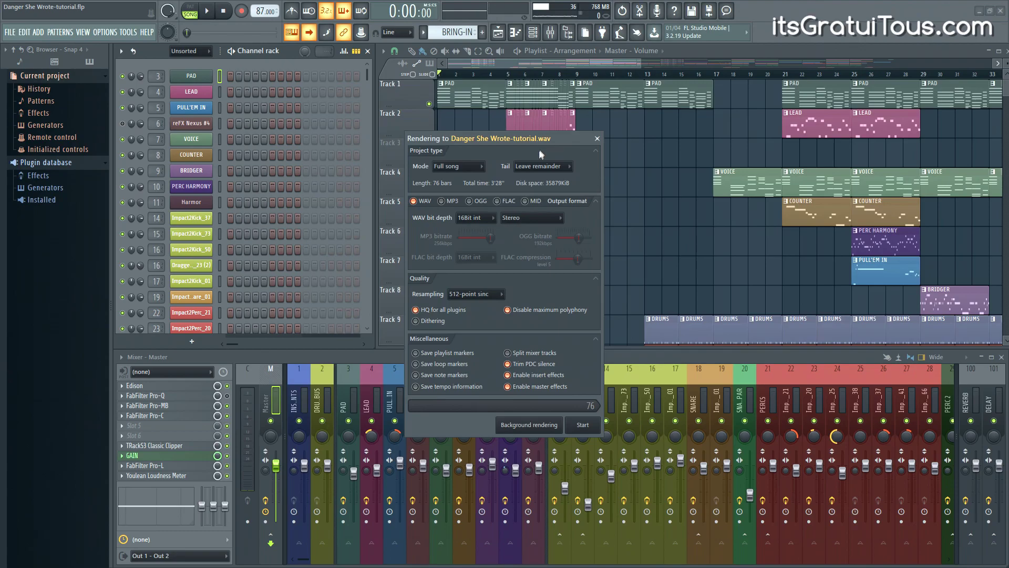
pyautogui.click(537, 163)
pyautogui.click(585, 157)
pyautogui.click(425, 202)
pyautogui.click(424, 203)
pyautogui.click(449, 203)
pyautogui.click(447, 203)
pyautogui.click(443, 202)
pyautogui.click(425, 203)
pyautogui.click(472, 220)
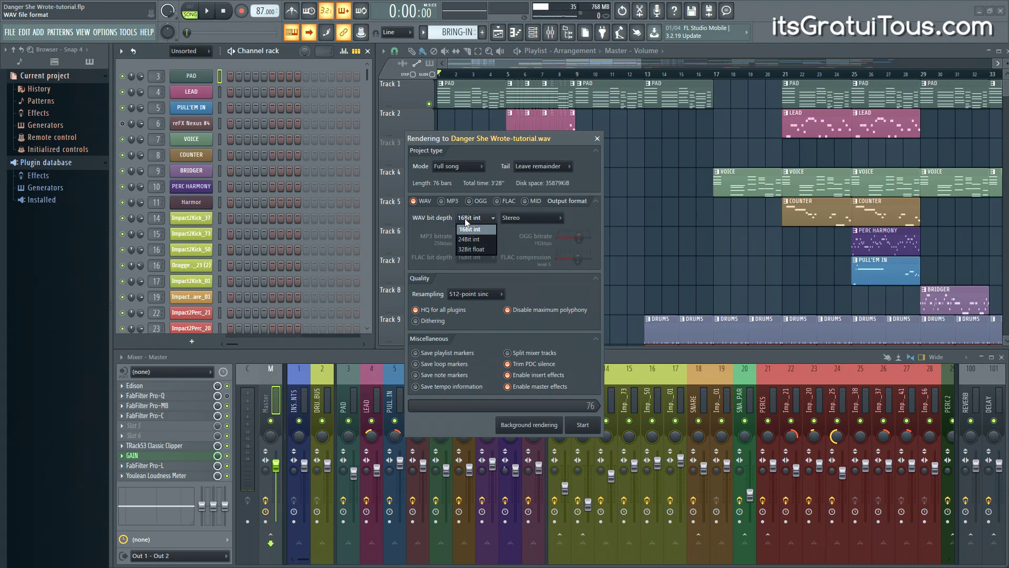
pyautogui.click(466, 220)
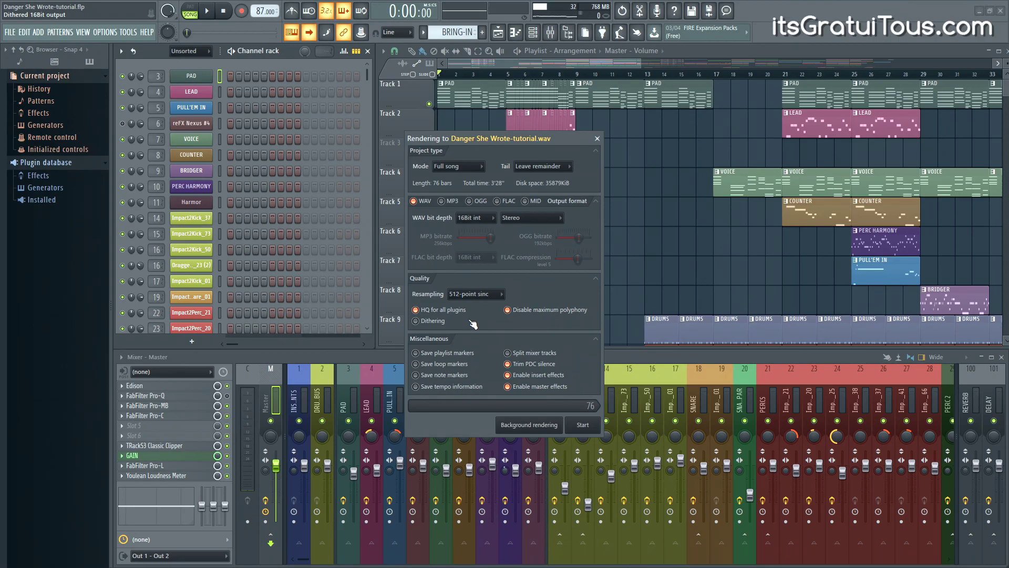
# Keep 16Bit int WAV depth, enable Dithering, and turn master effects off
pyautogui.click(485, 217)
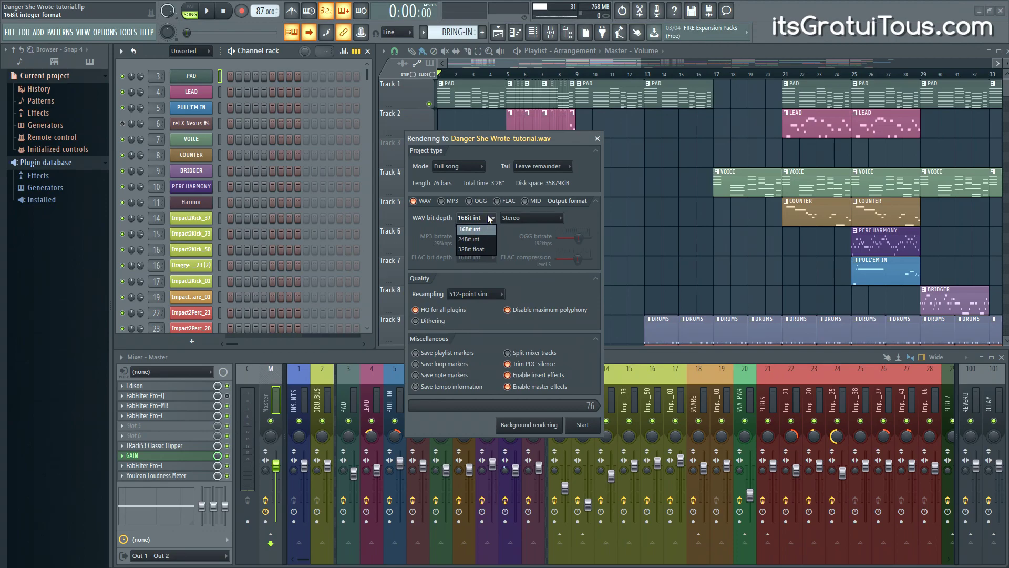
pyautogui.click(487, 217)
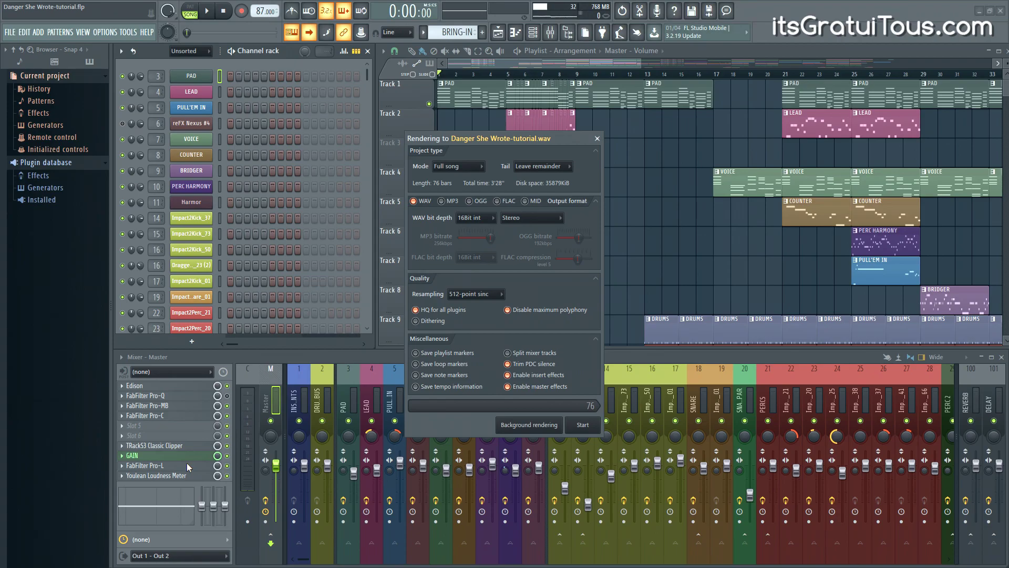
pyautogui.click(429, 323)
pyautogui.click(514, 390)
pyautogui.click(514, 390)
pyautogui.click(443, 200)
pyautogui.moveTo(492, 241); pyautogui.dragTo(494, 240)
pyautogui.click(442, 201)
pyautogui.press('Escape')
# In Audio settings, try a 48000 Hz sample rate, cancel to keep 44100 Hz, and close
pyautogui.press('F10')
pyautogui.click(390, 126)
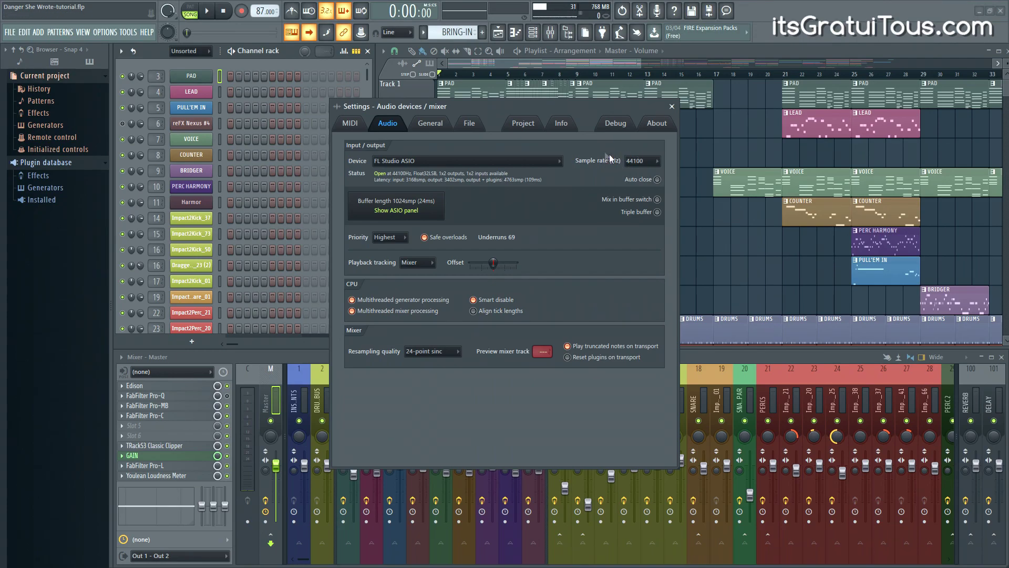
pyautogui.click(638, 161)
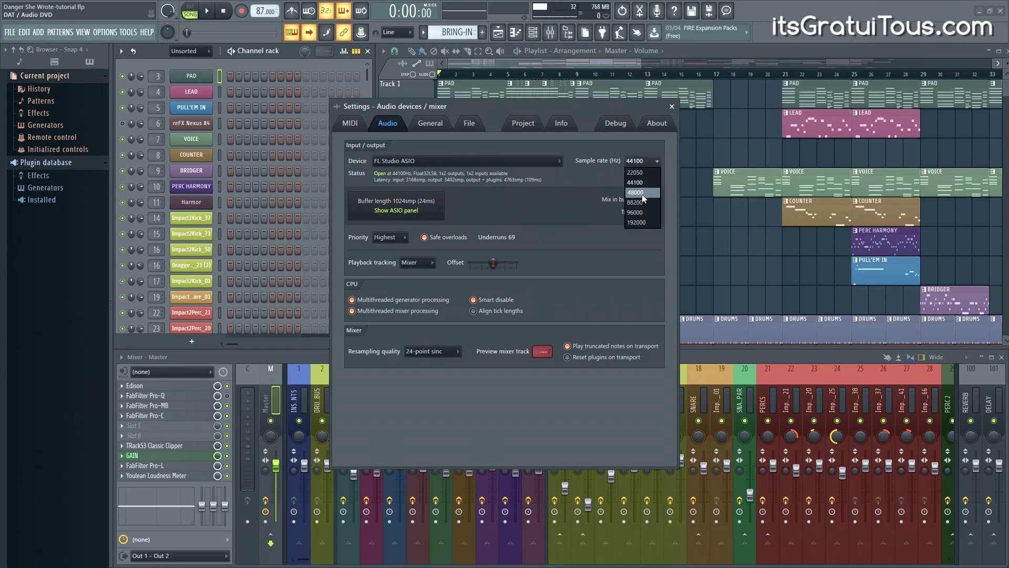
pyautogui.click(626, 149)
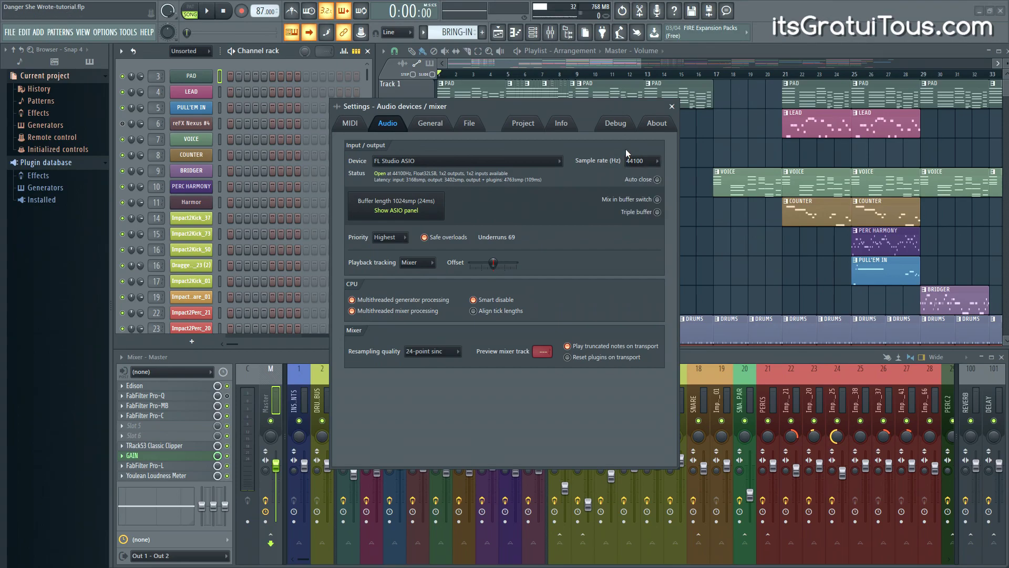
pyautogui.click(637, 160)
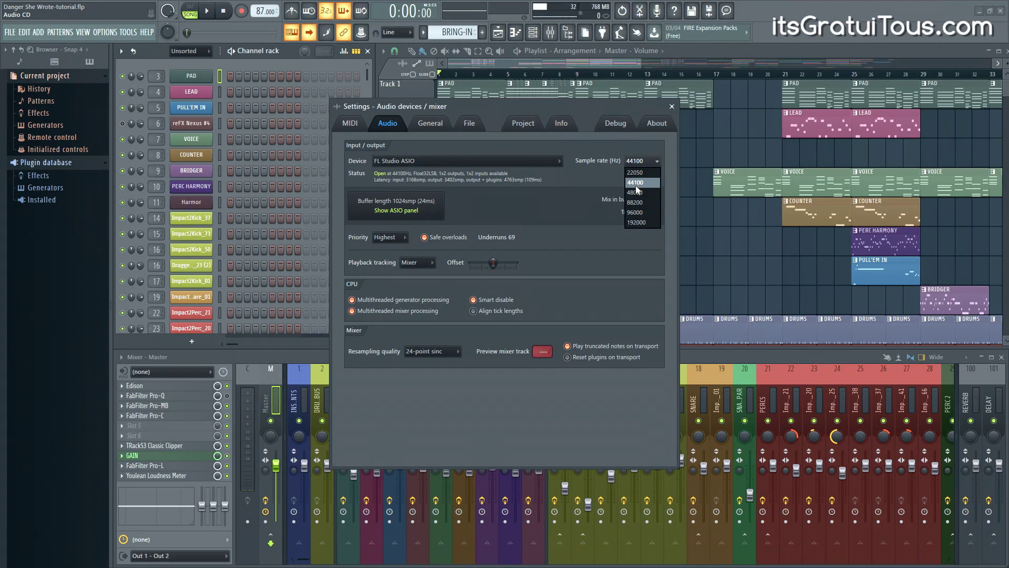
pyautogui.click(639, 187)
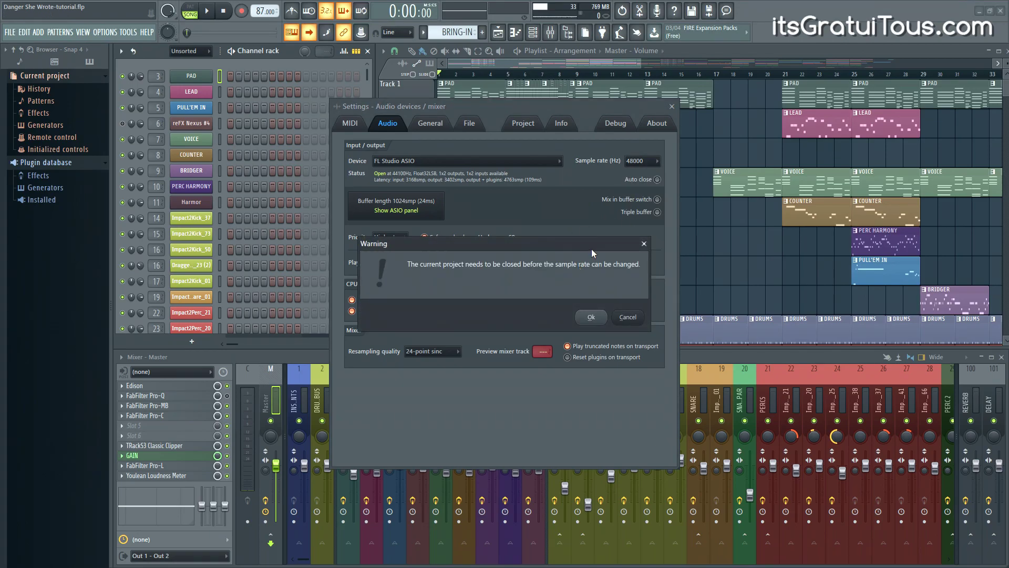
pyautogui.press('Escape')
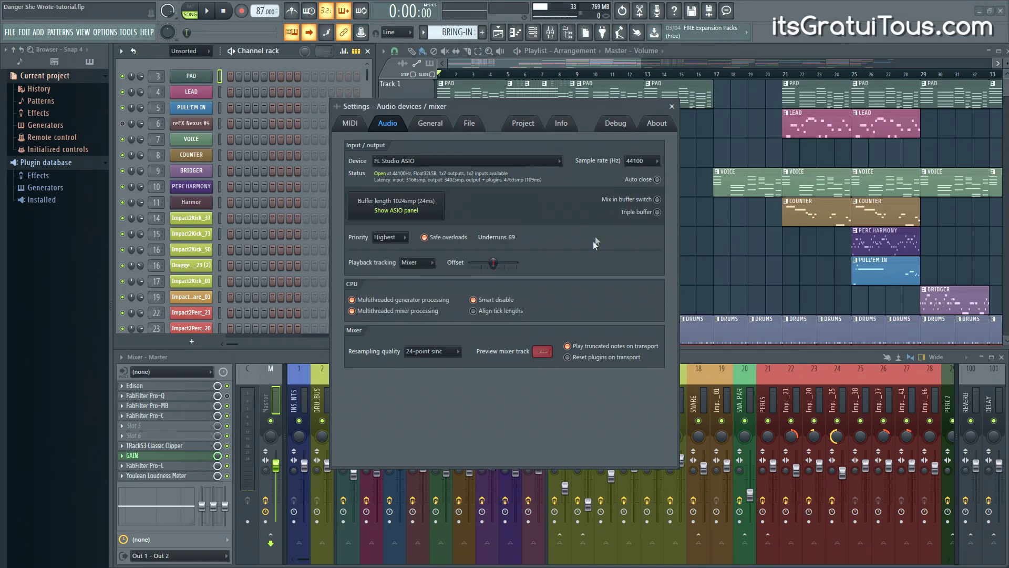
pyautogui.click(672, 107)
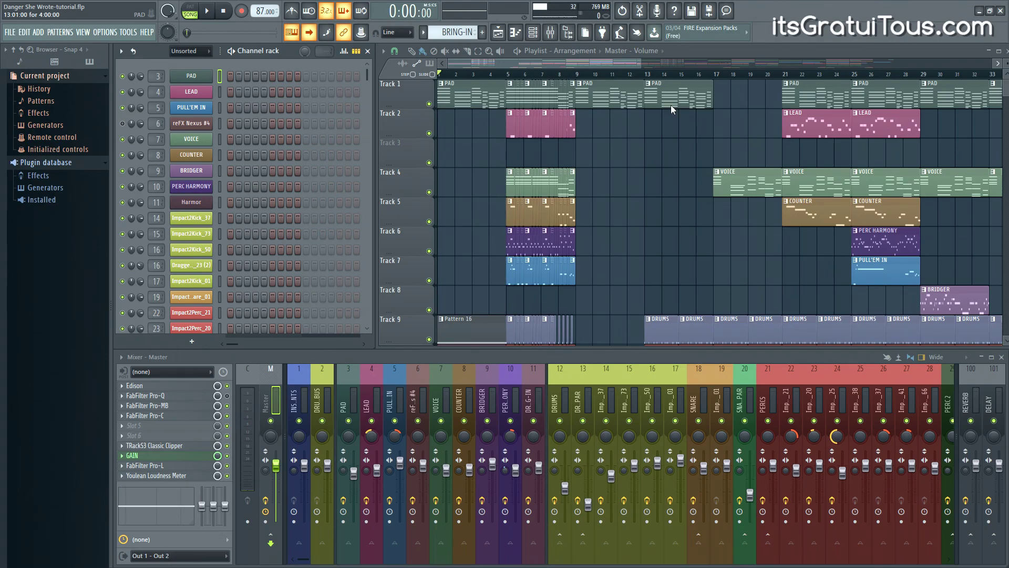
# Start the WAV export again with Ctrl+R and save as Danger She Wrote-tutorial.wav
pyautogui.hotkey('ctrl', 'r')
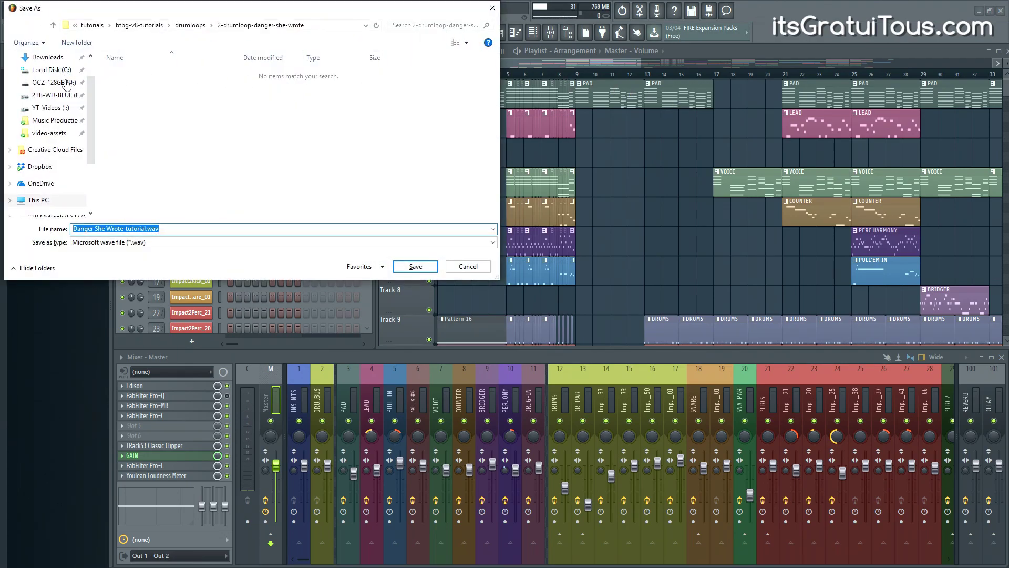
pyautogui.scroll(2, 67, 85)
pyautogui.click(415, 266)
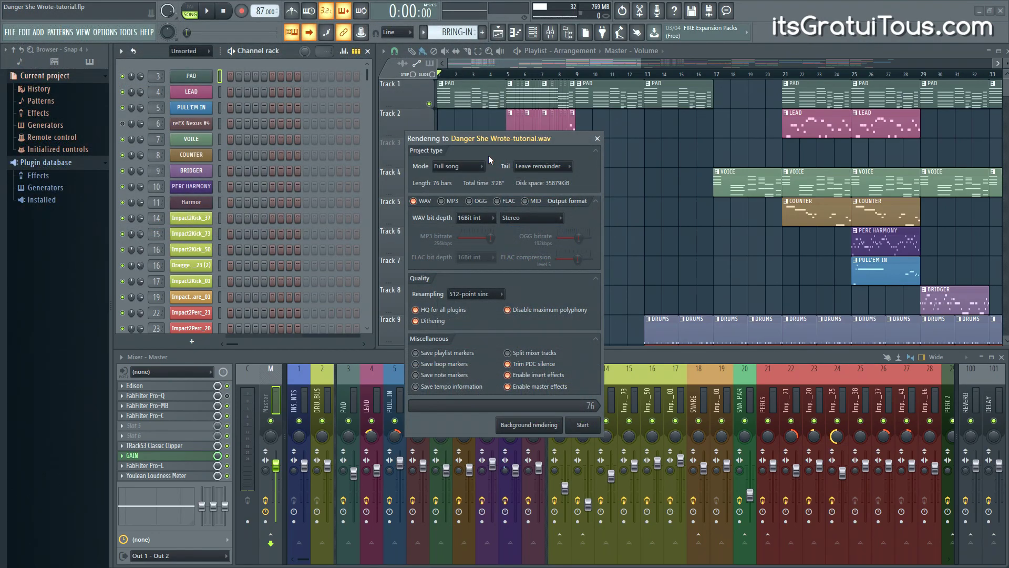